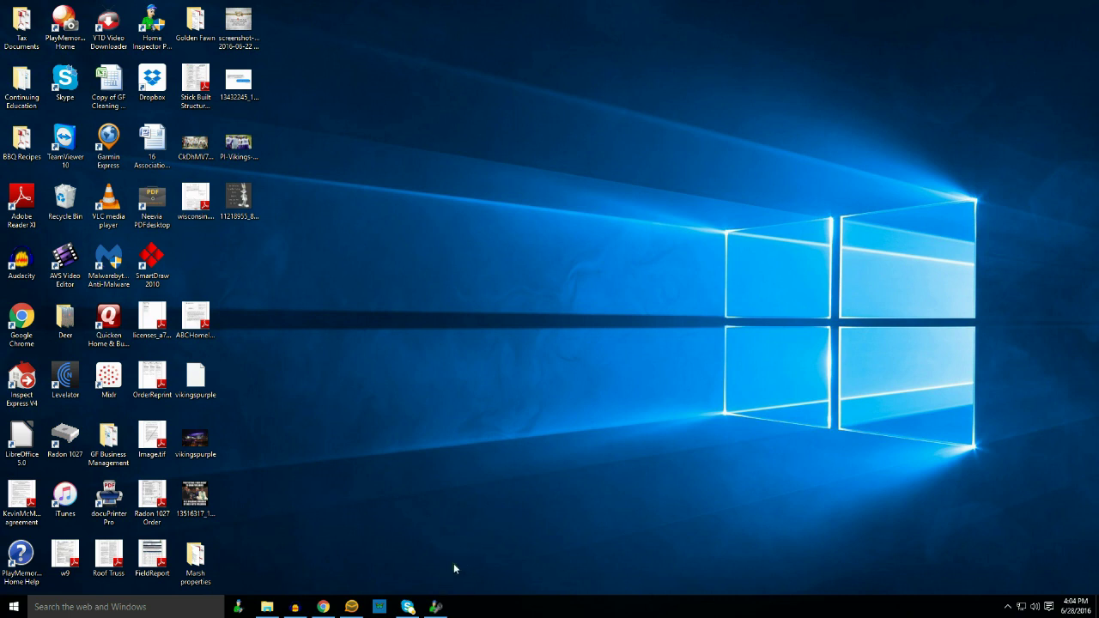
- Switch to Home Inspector Pro and check which sections are available under Invoice
left_click(437, 608)
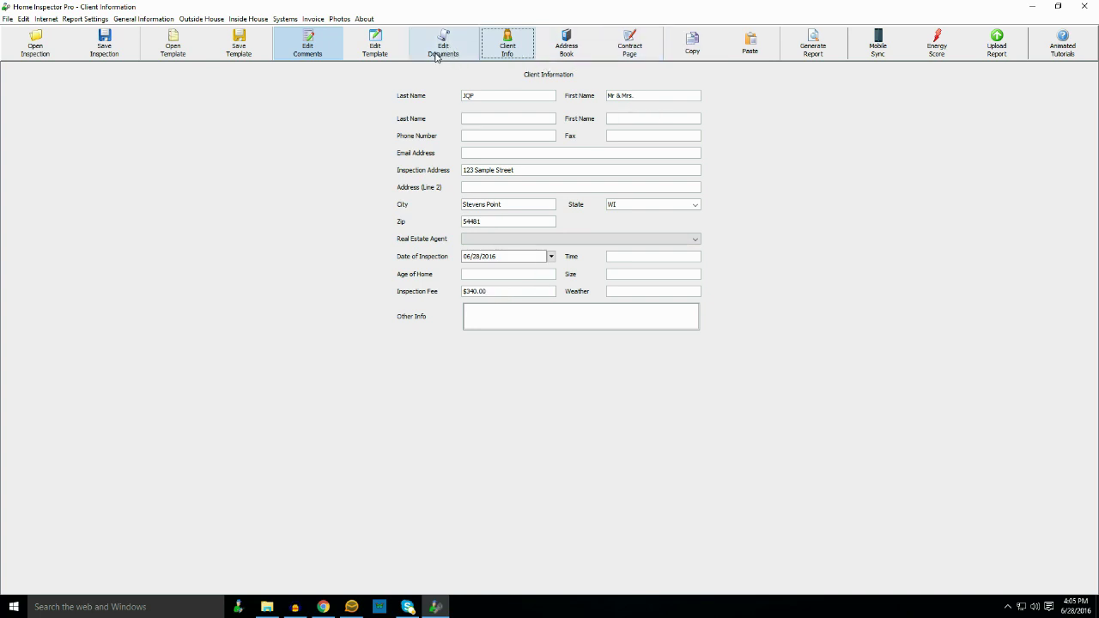
left_click(321, 21)
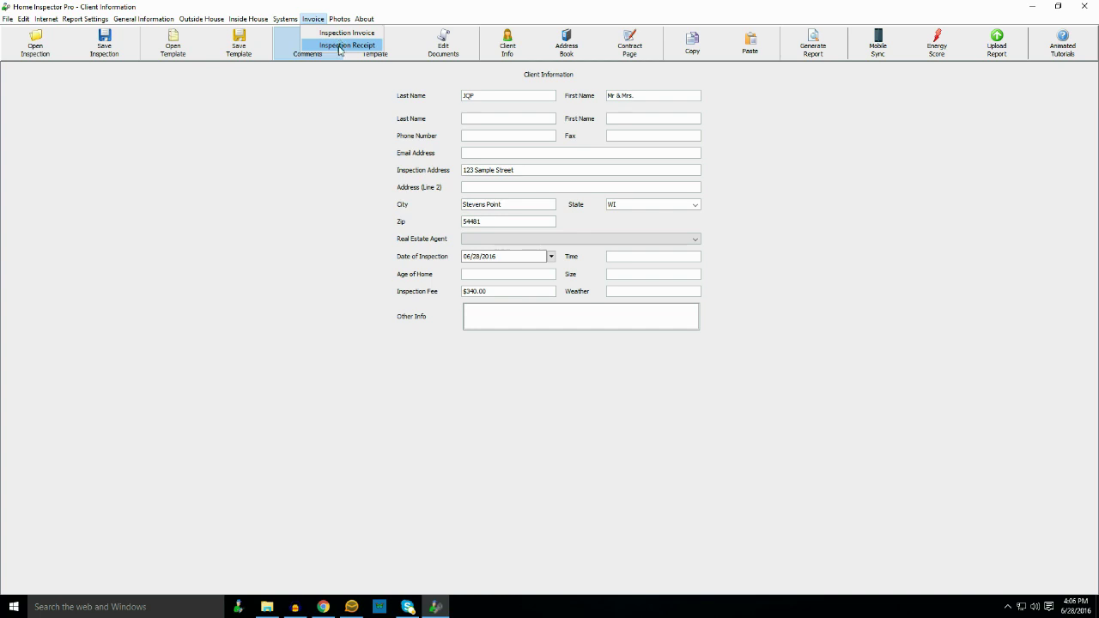
left_click(326, 105)
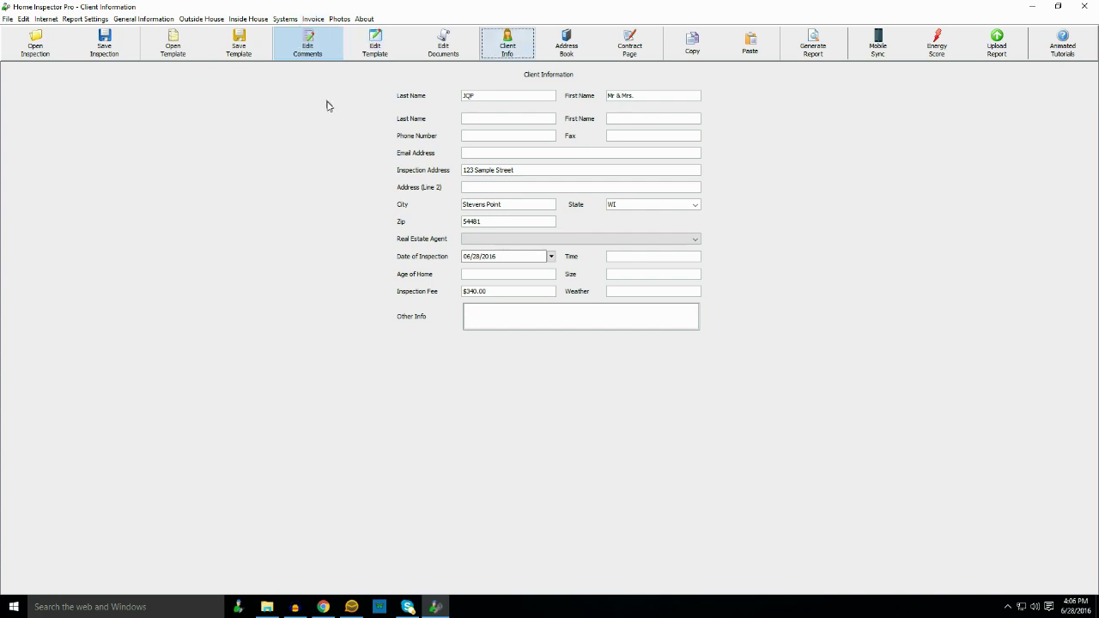
- Open the template editor and compare the inspection items assigned to Inspection Invoice and Inspection Receipt
left_click(377, 49)
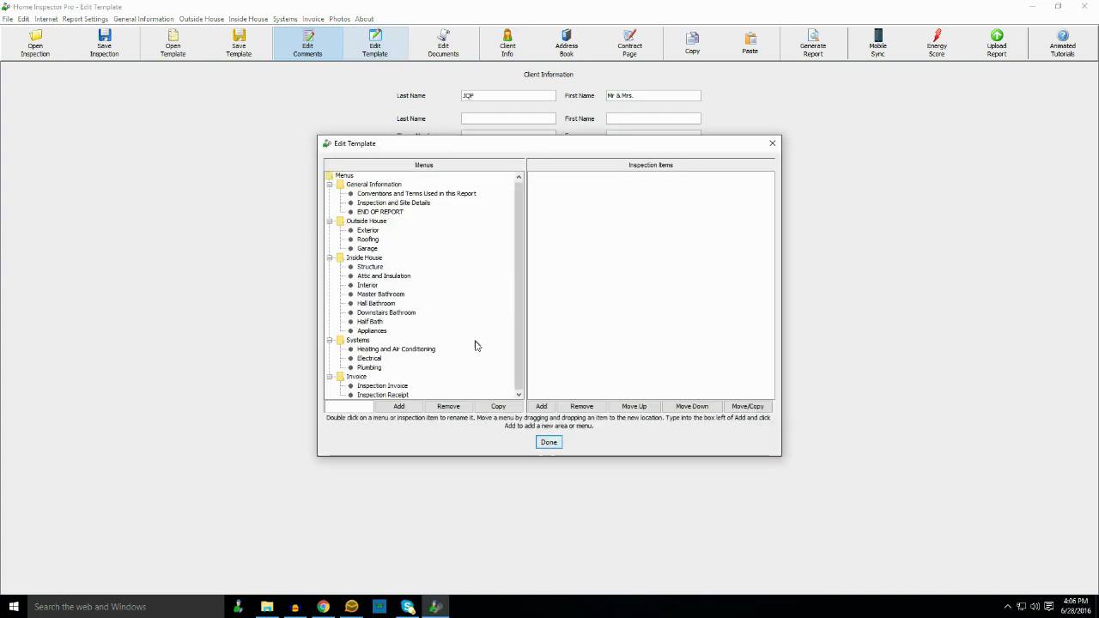
left_click(387, 387)
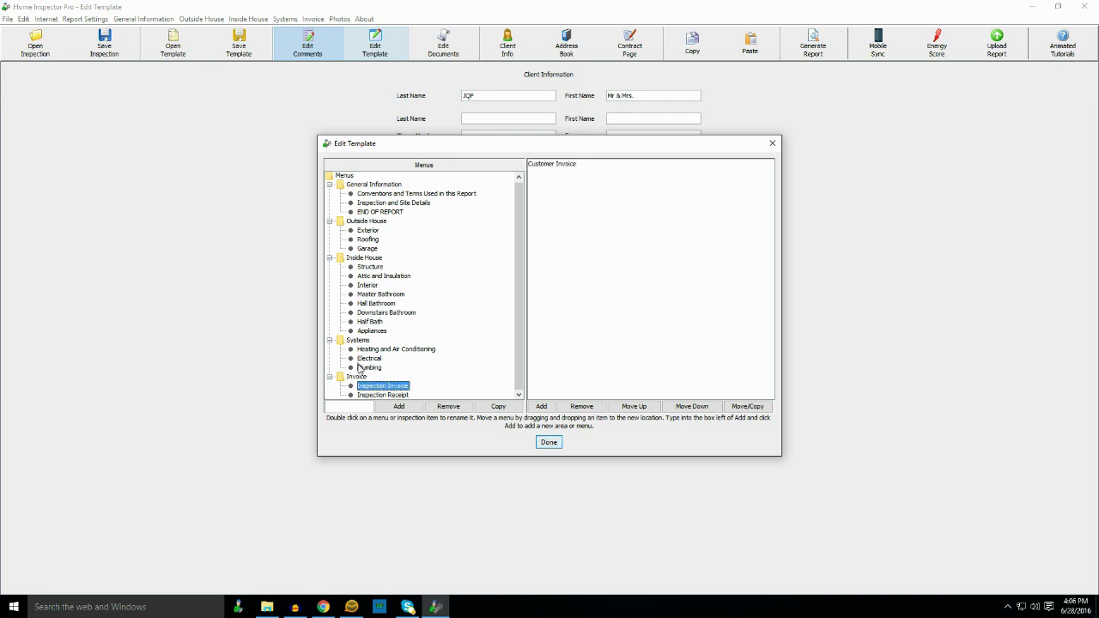
left_click(371, 395)
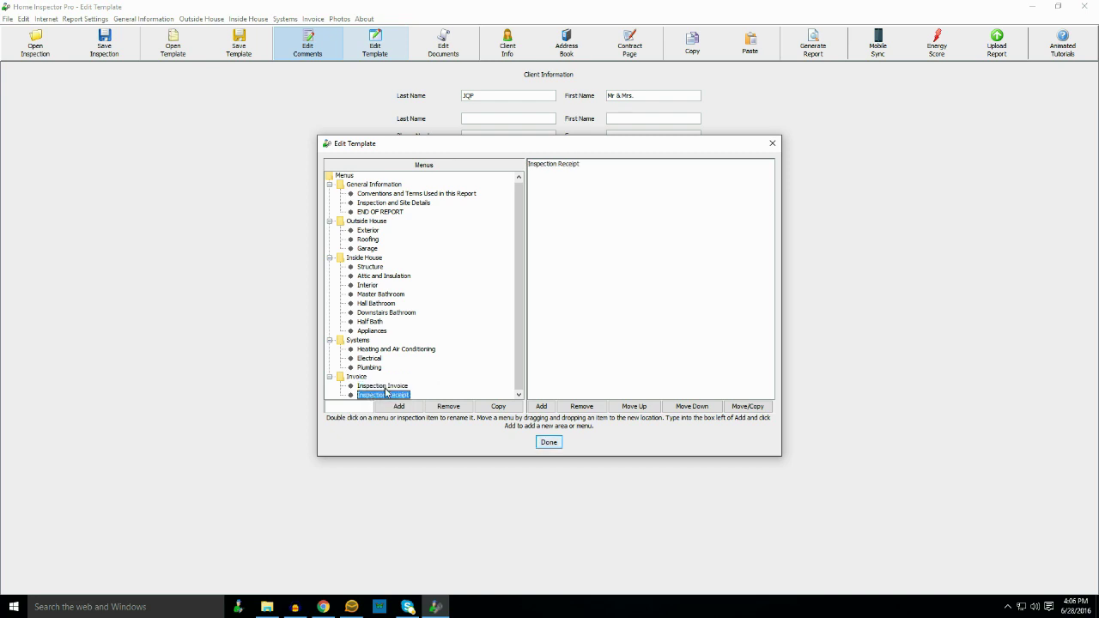
left_click(387, 387)
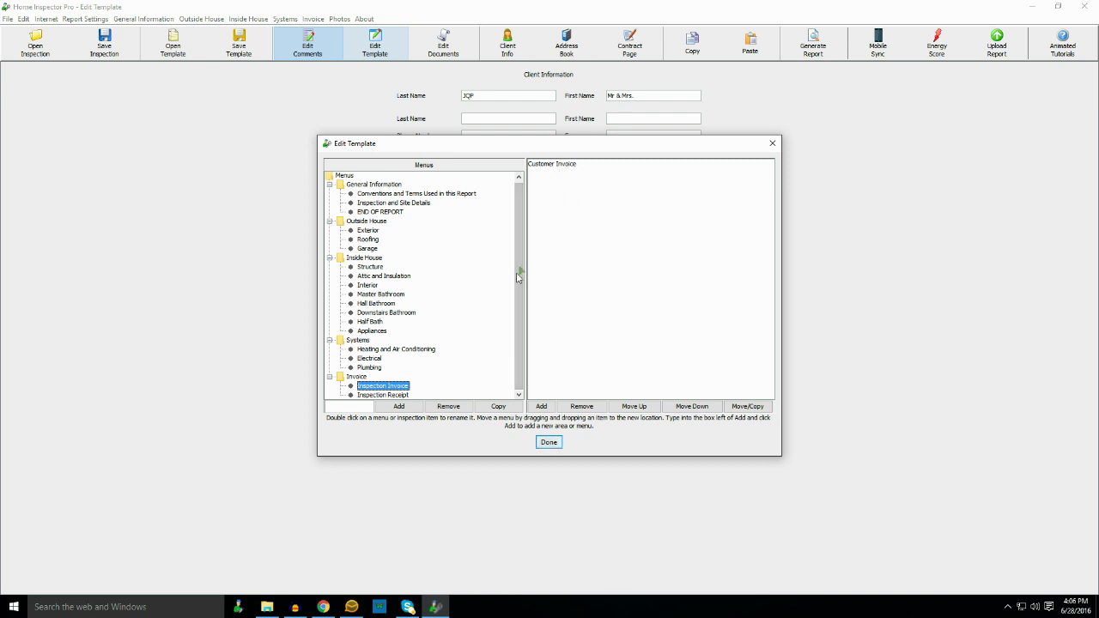
left_click(384, 394)
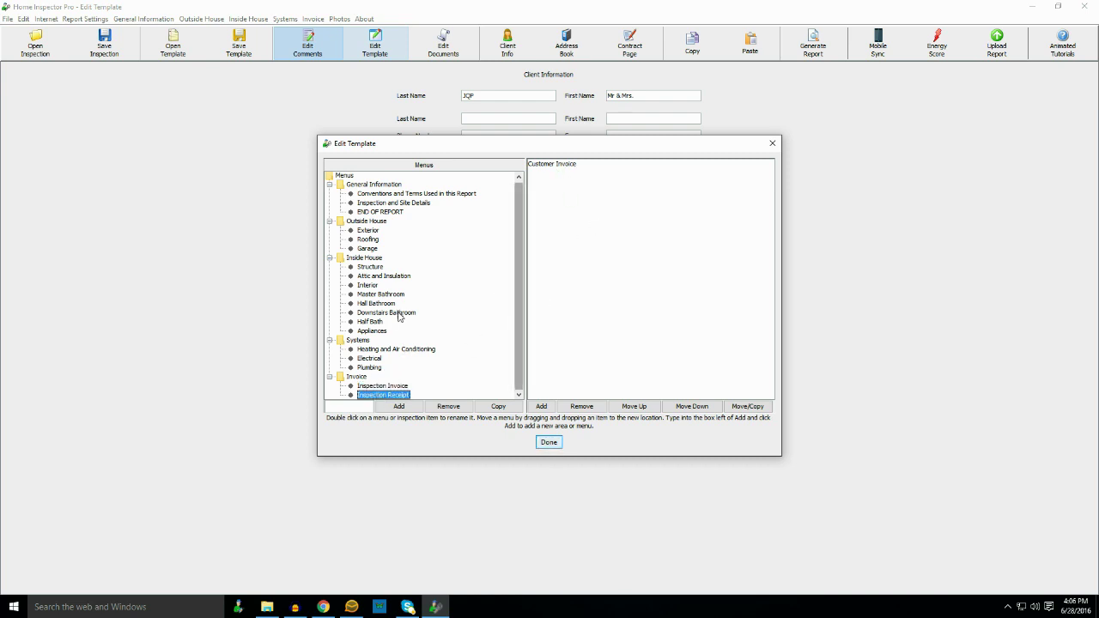
left_click(380, 386)
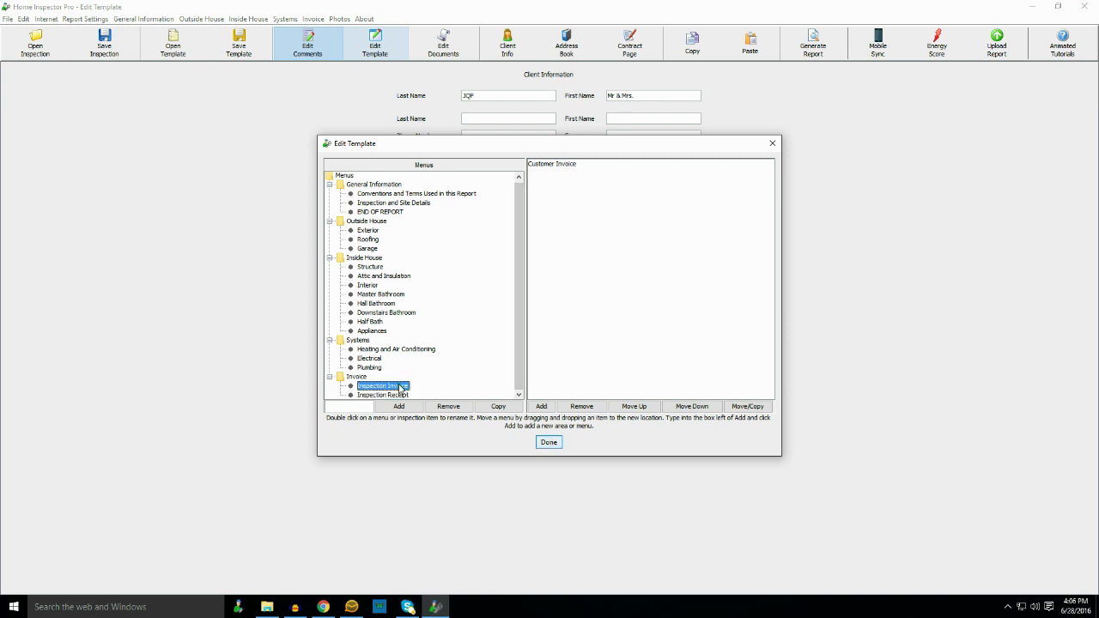
- Examine the tab name and damage panel name of the Customer Invoice item without changing them
left_click(550, 165)
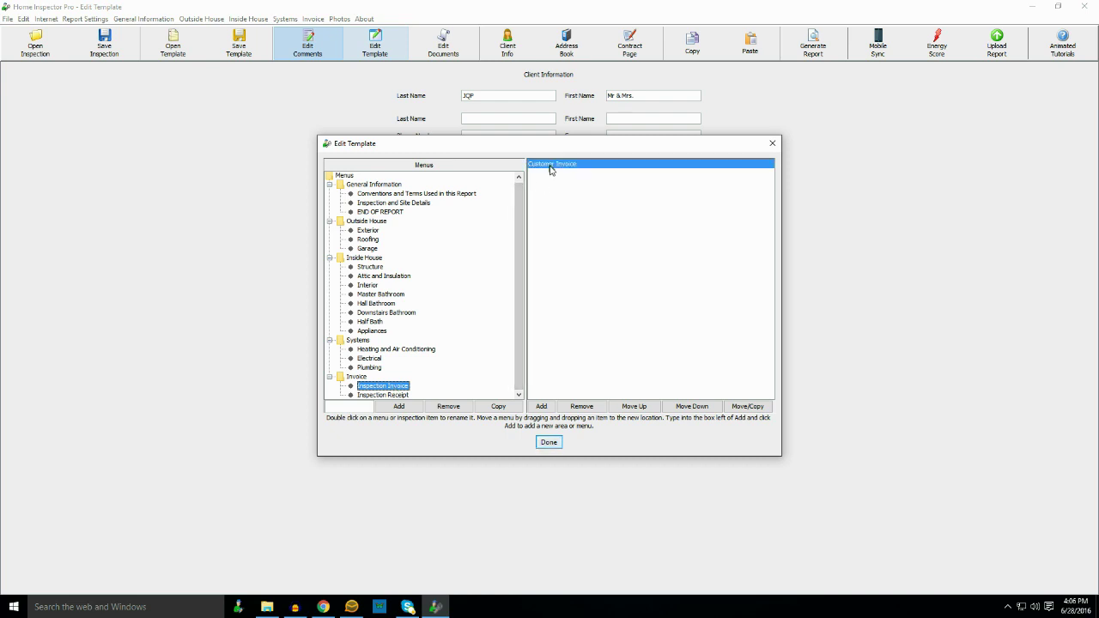
double_click(559, 166)
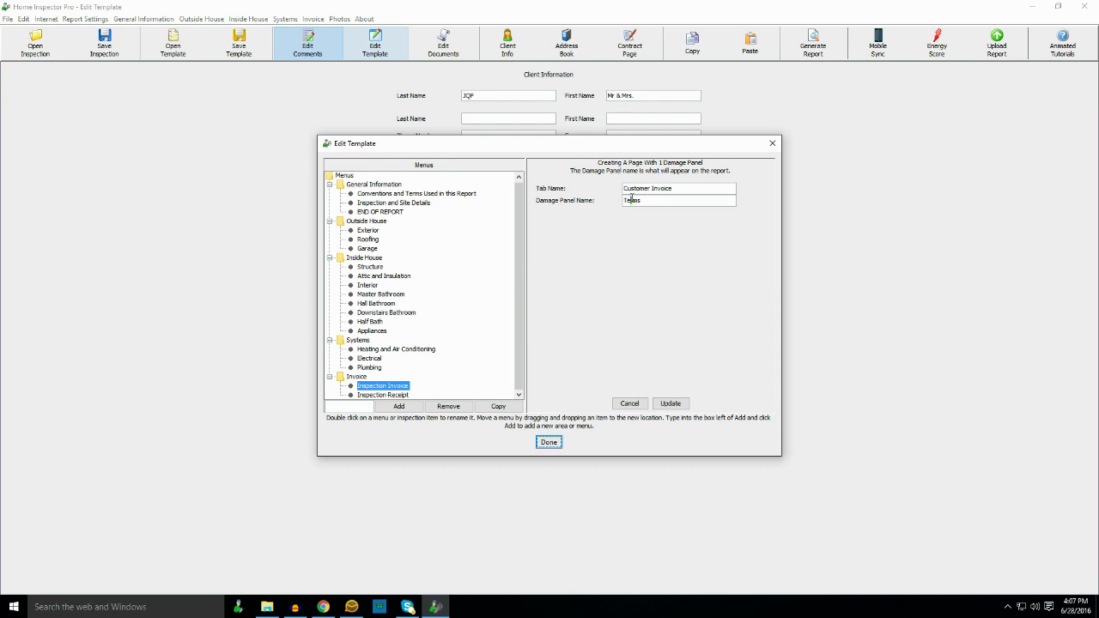
left_click(629, 404)
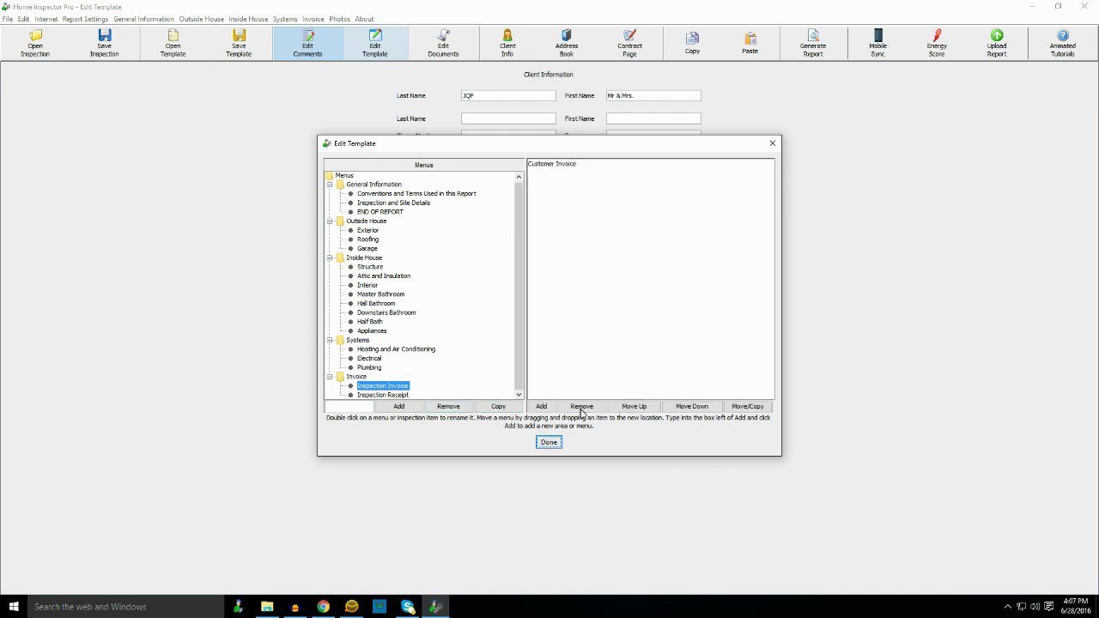
- Examine the tab and damage panel names of the Inspection Receipt item, leaving them as they are, and close the template editor
left_click(380, 395)
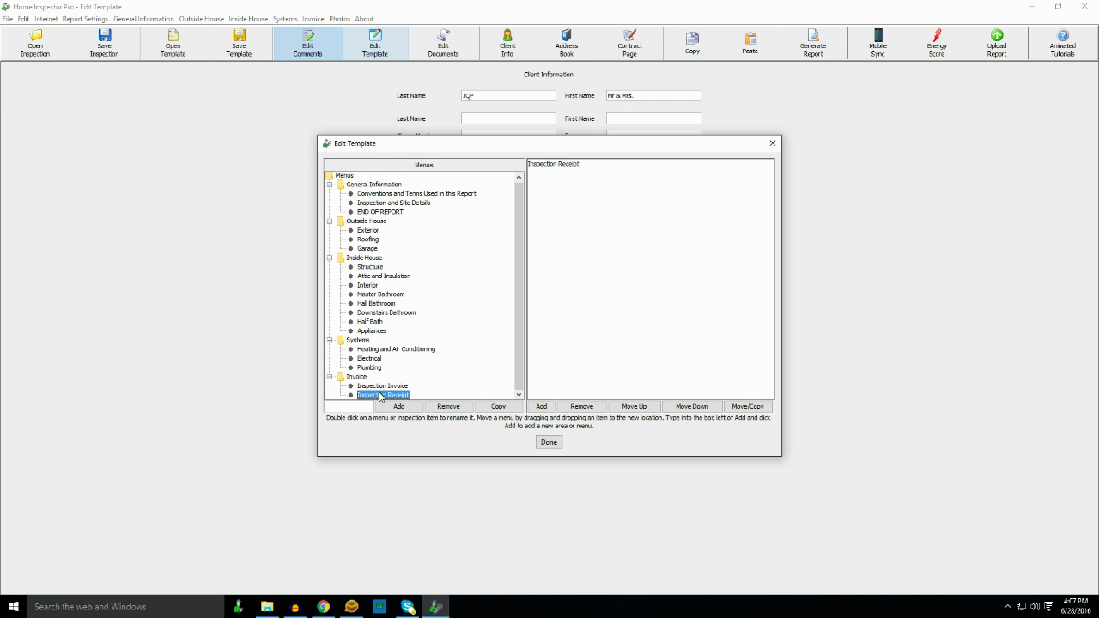
double_click(571, 165)
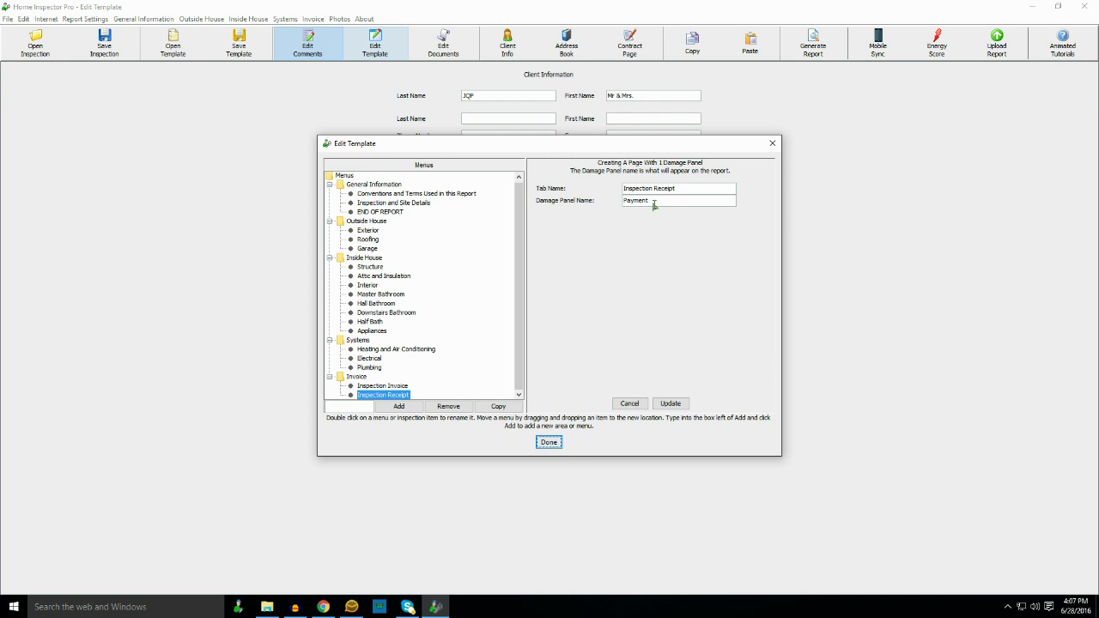
left_click(630, 404)
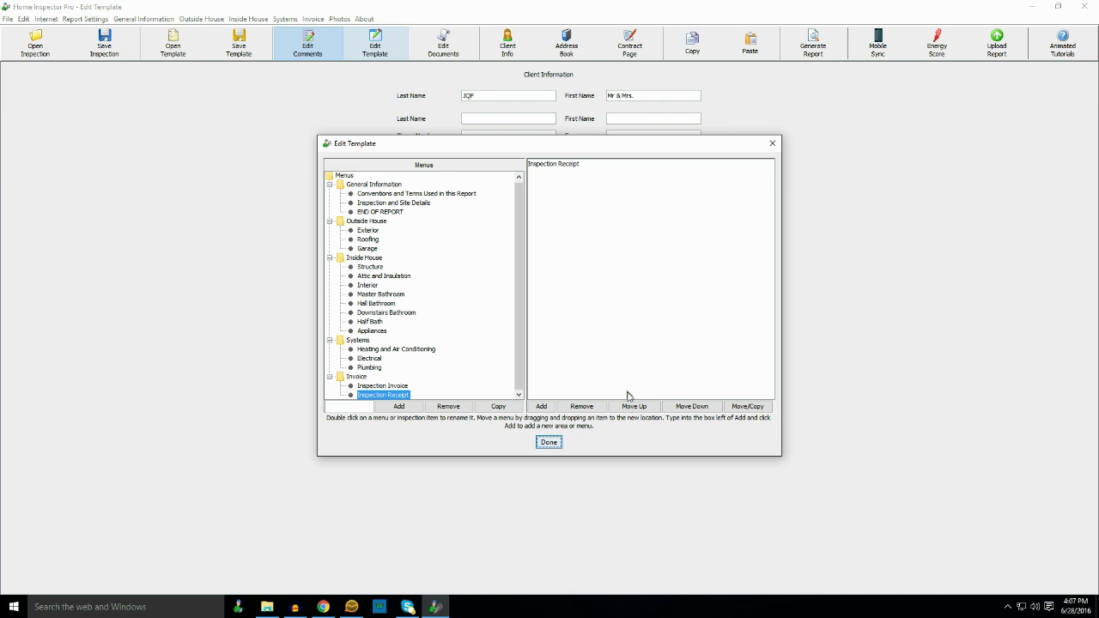
left_click(549, 443)
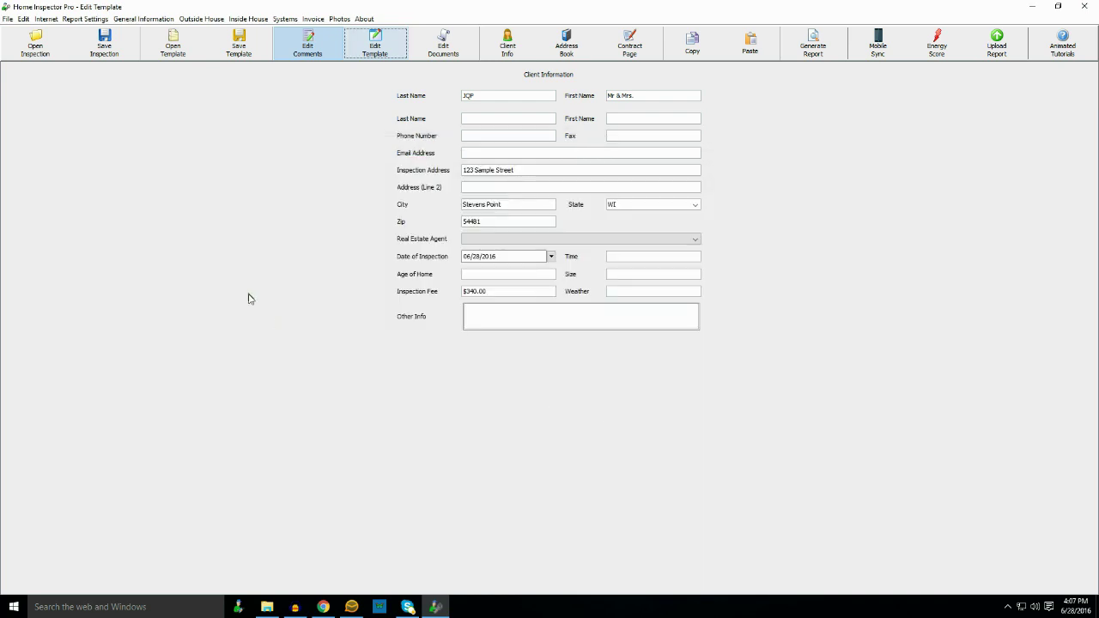
- Open the Inspection Invoice section to view its Terms comments
left_click(312, 19)
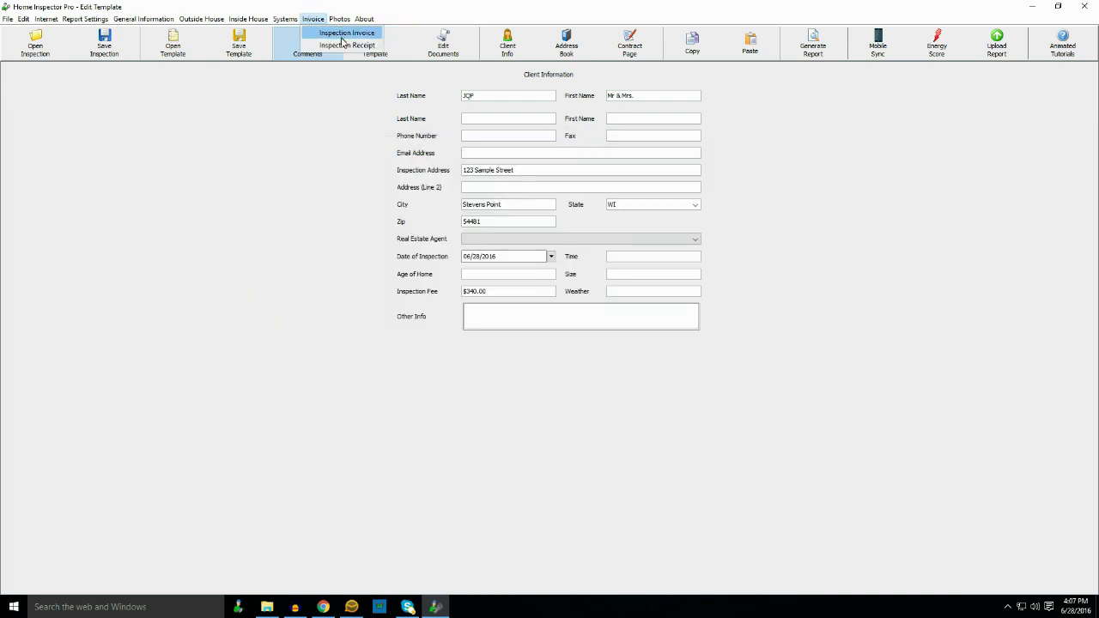
left_click(347, 34)
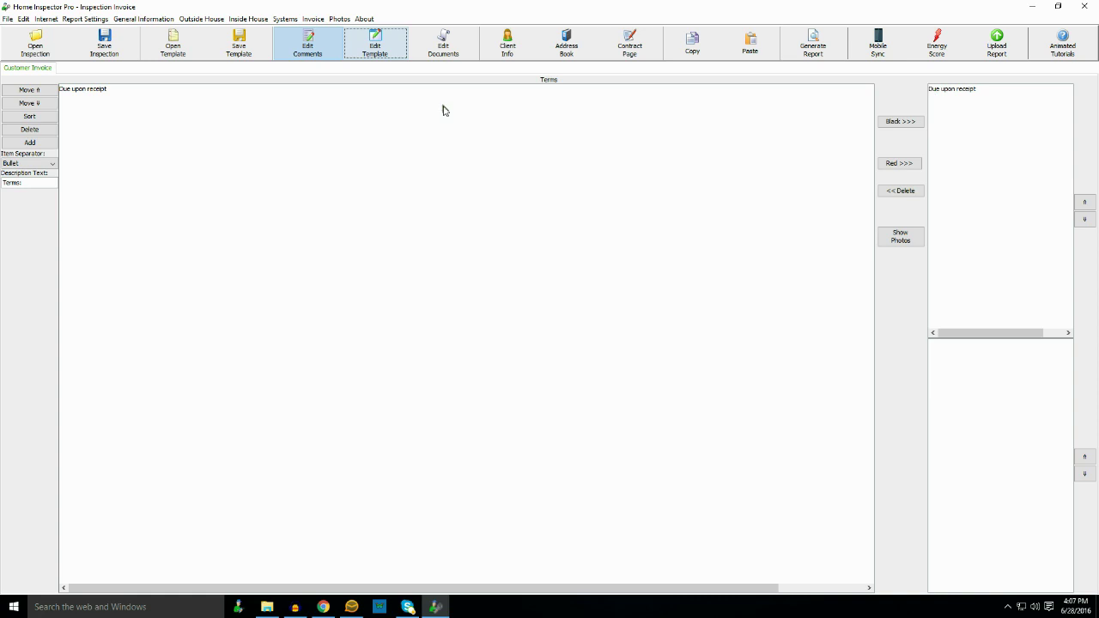
left_click(72, 103)
- Open the Inspection Receipt section and go through its payment comments for check, credit card, cash and in full
left_click(314, 19)
left_click(341, 50)
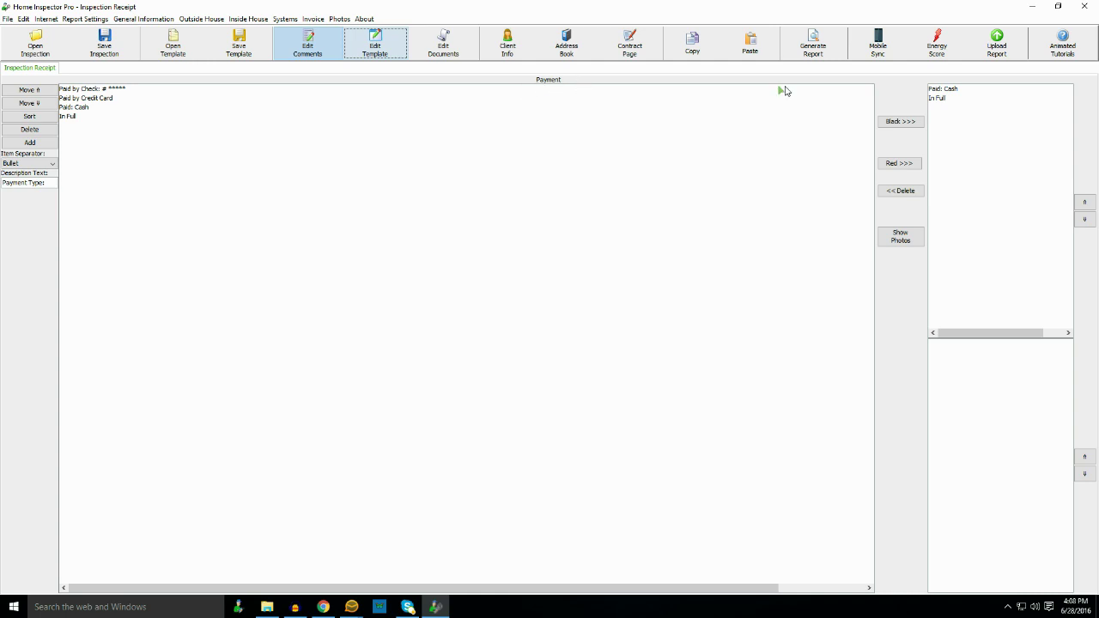
left_click(87, 90)
left_click(88, 91)
left_click(92, 99)
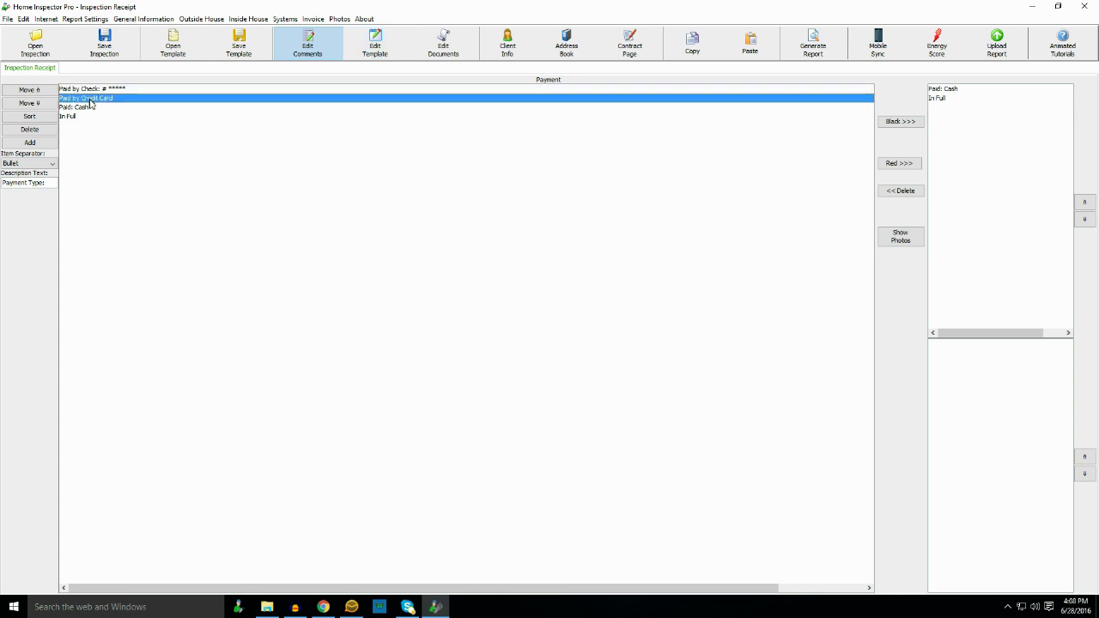
left_click(86, 110)
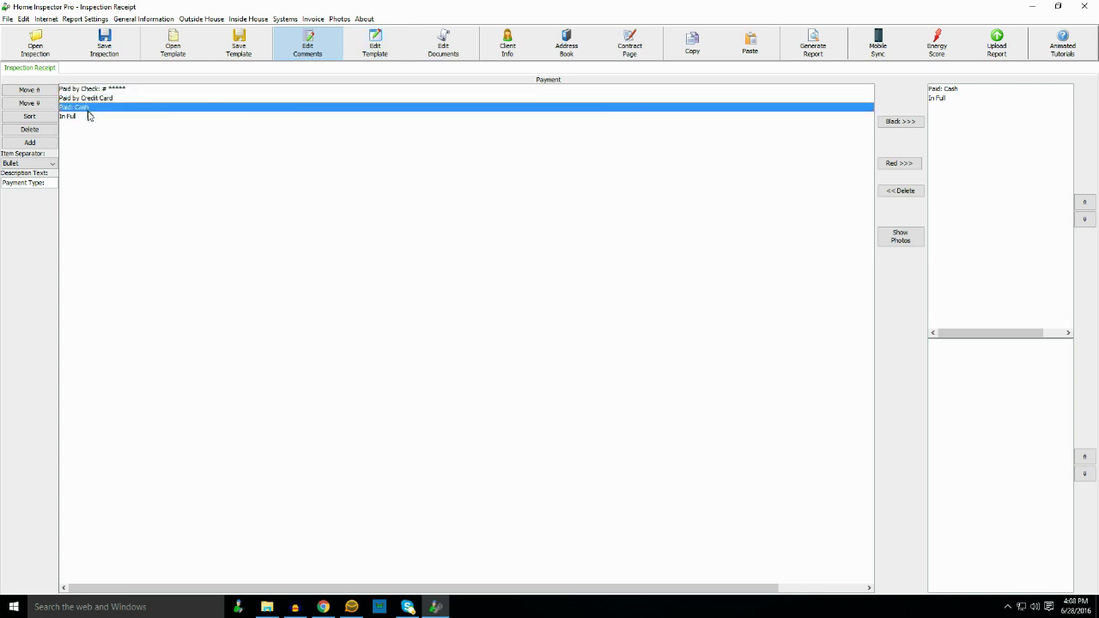
left_click(81, 117)
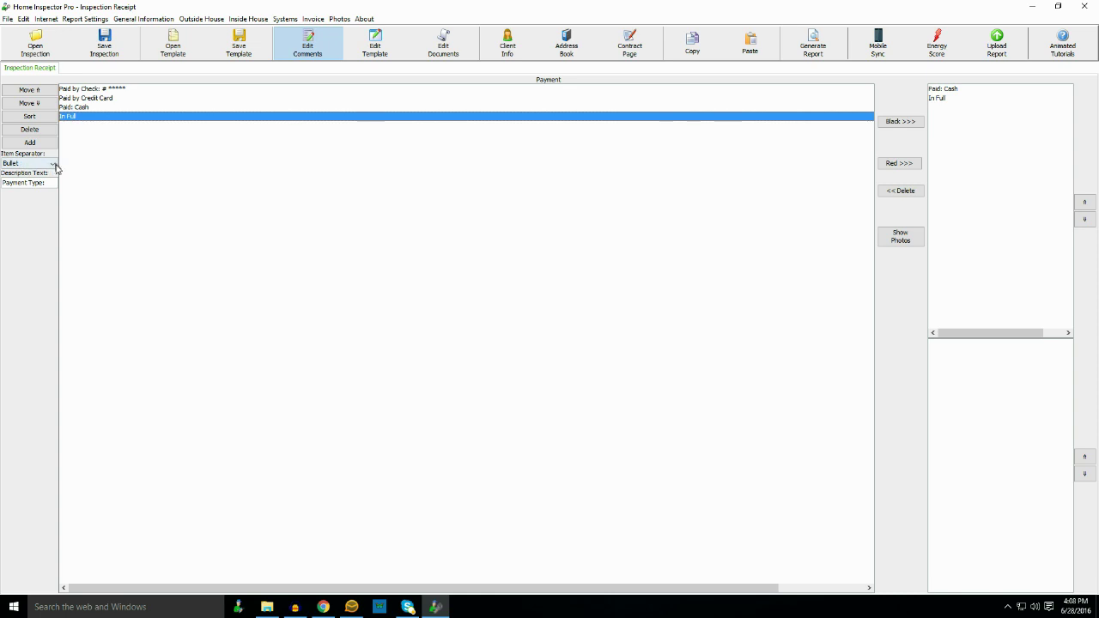
left_click(91, 120)
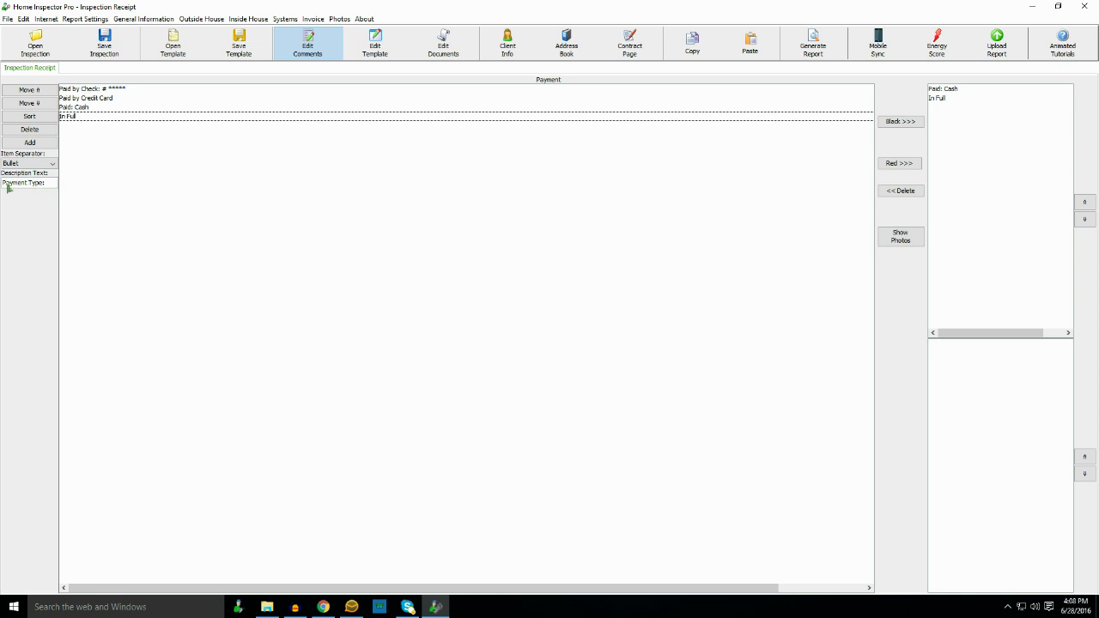
- Return to the Inspection Invoice section, open the Invoice.hdf document for editing and show its HTML source
left_click(310, 19)
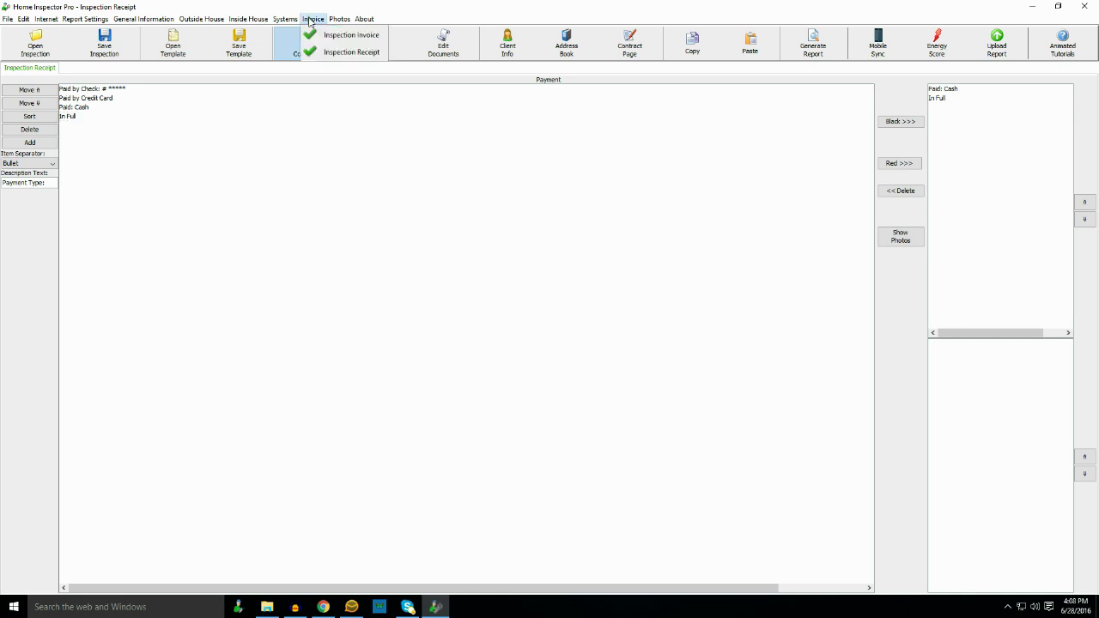
left_click(352, 37)
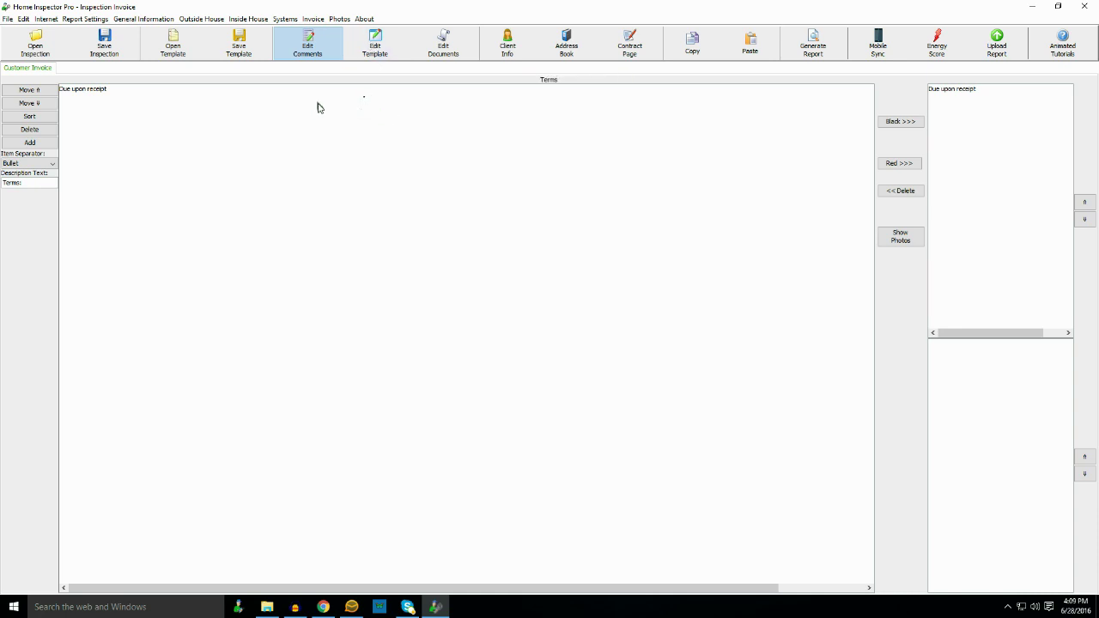
left_click(443, 49)
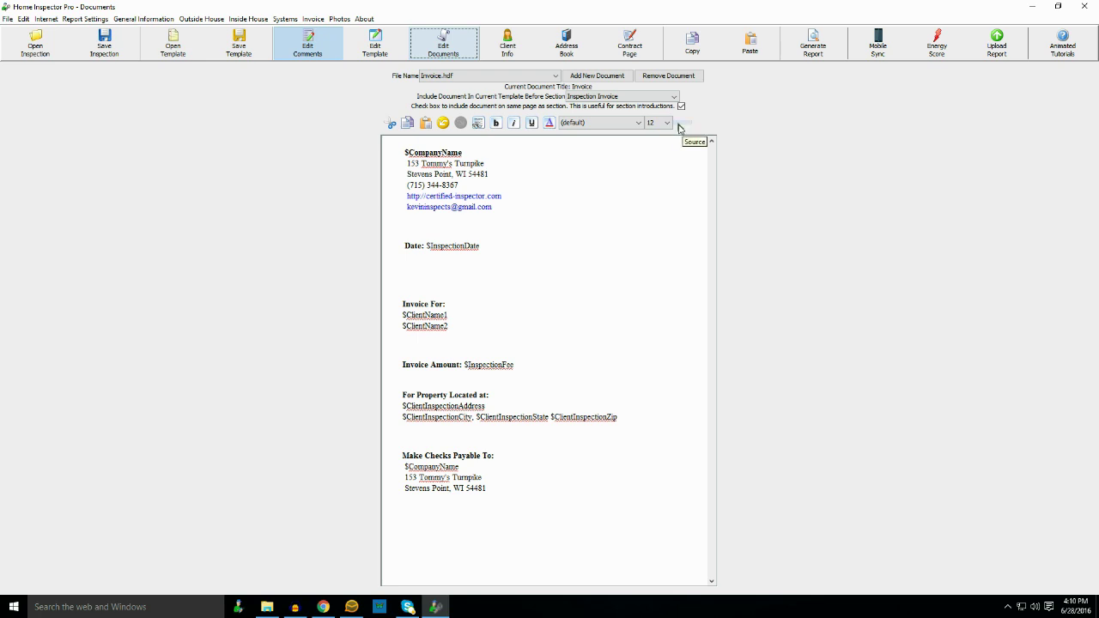
left_click(680, 124)
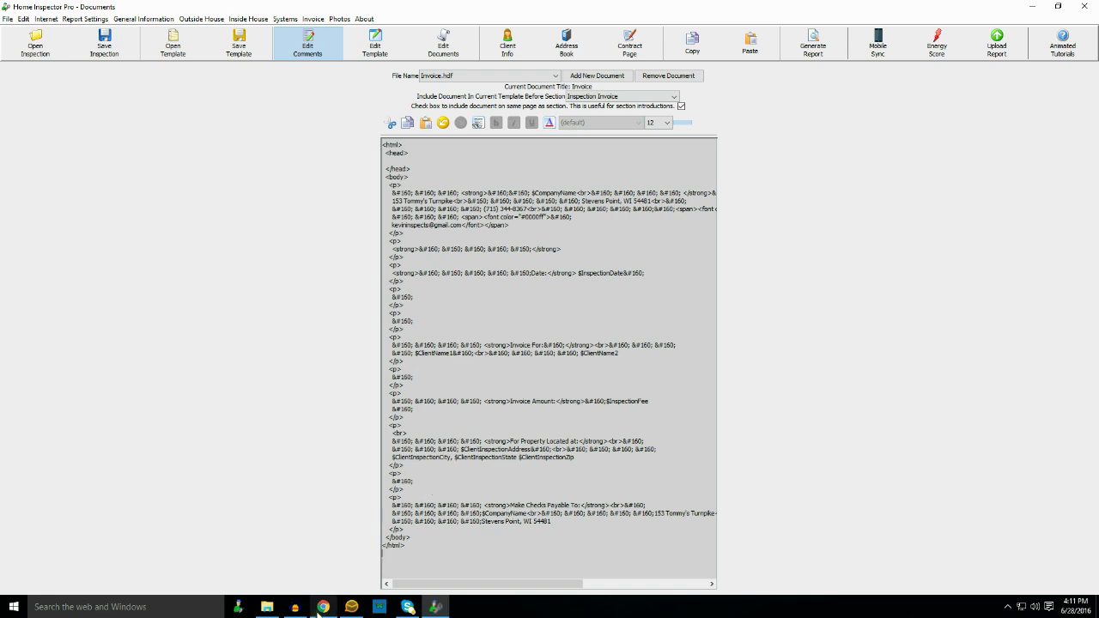
- Switch to the Online HTML Editor page in Chrome to view the invoice's formatted layout beside its code
mouse_move(317, 610)
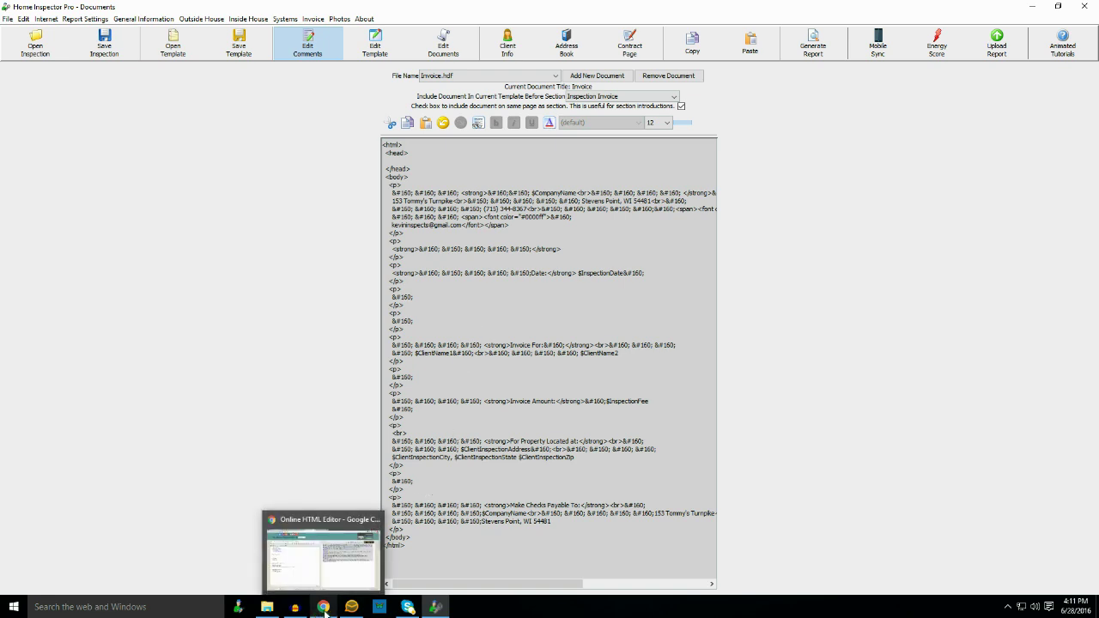
left_click(324, 608)
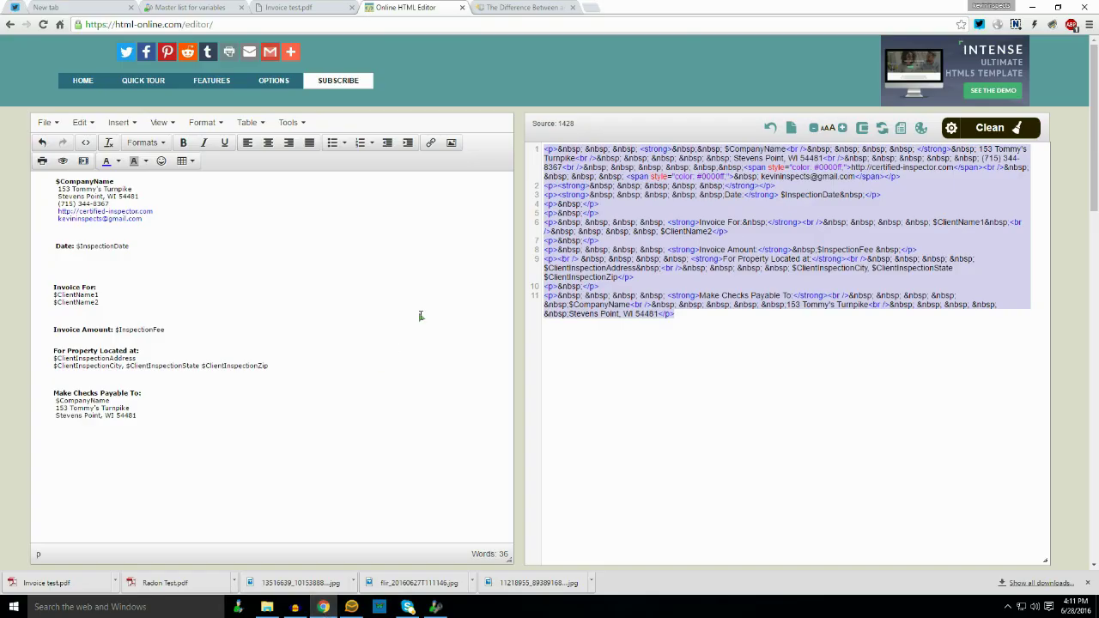